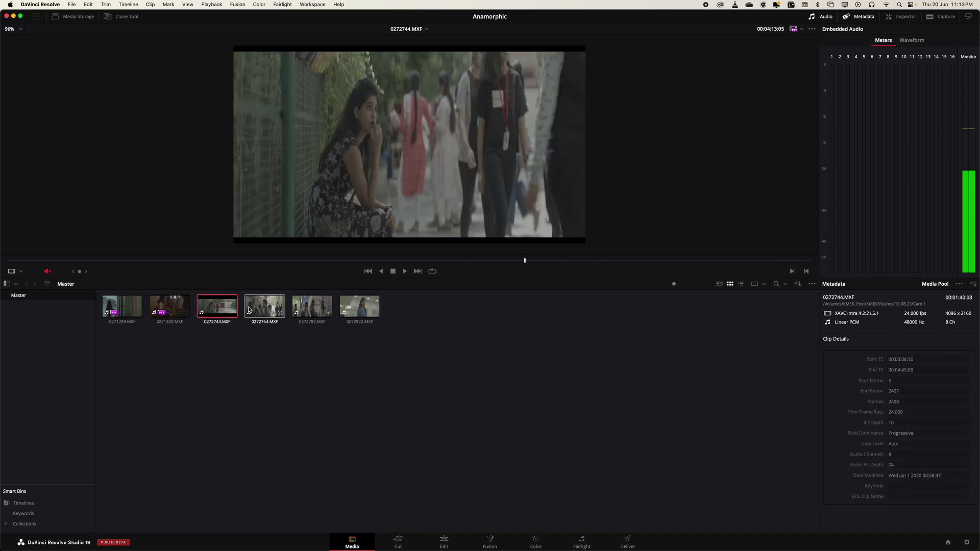
# Preview two clips, then create Timeline 1 from all six selected Media Pool clips
pyautogui.click(329, 309)
pyautogui.click(343, 309)
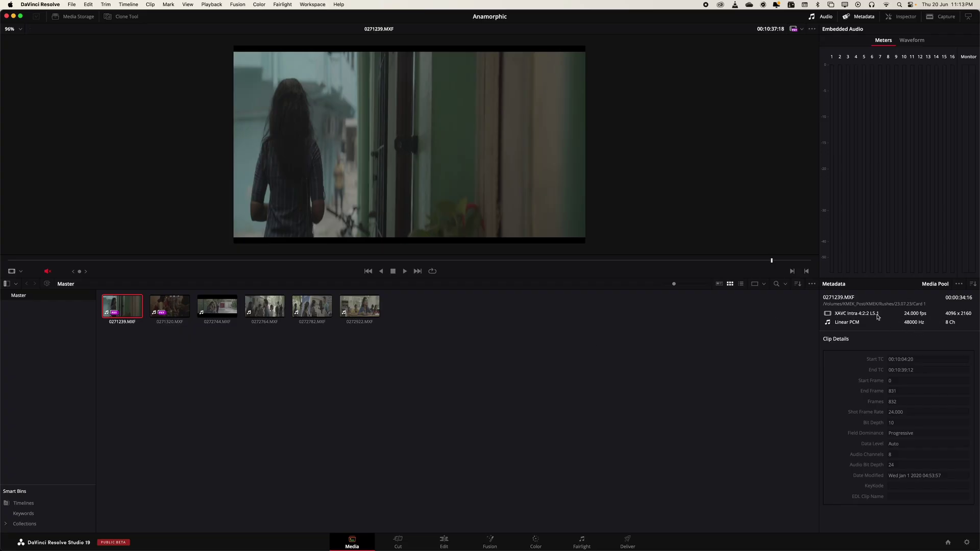
pyautogui.click(380, 338)
pyautogui.moveTo(444, 347); pyautogui.dragTo(102, 300)
pyautogui.rightClick(121, 307)
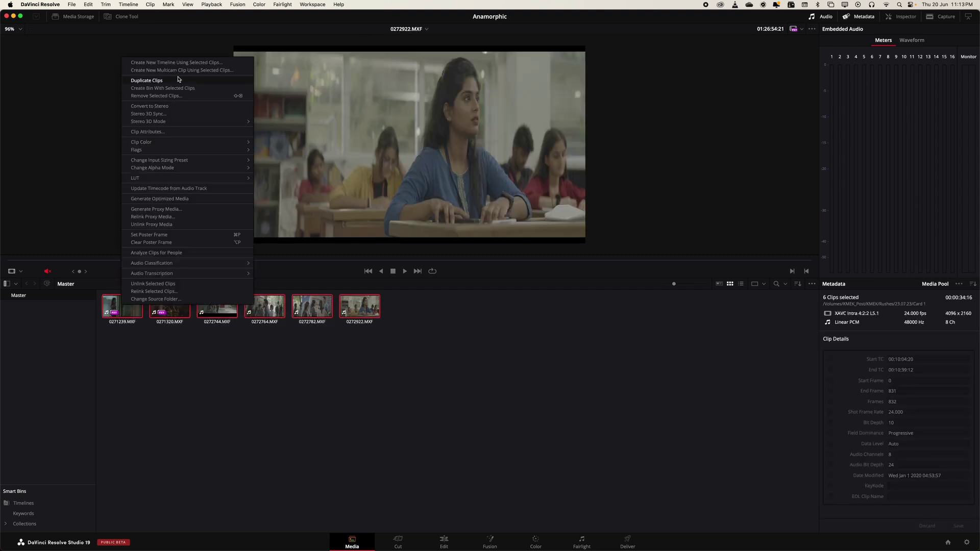
pyautogui.click(194, 63)
pyautogui.click(559, 306)
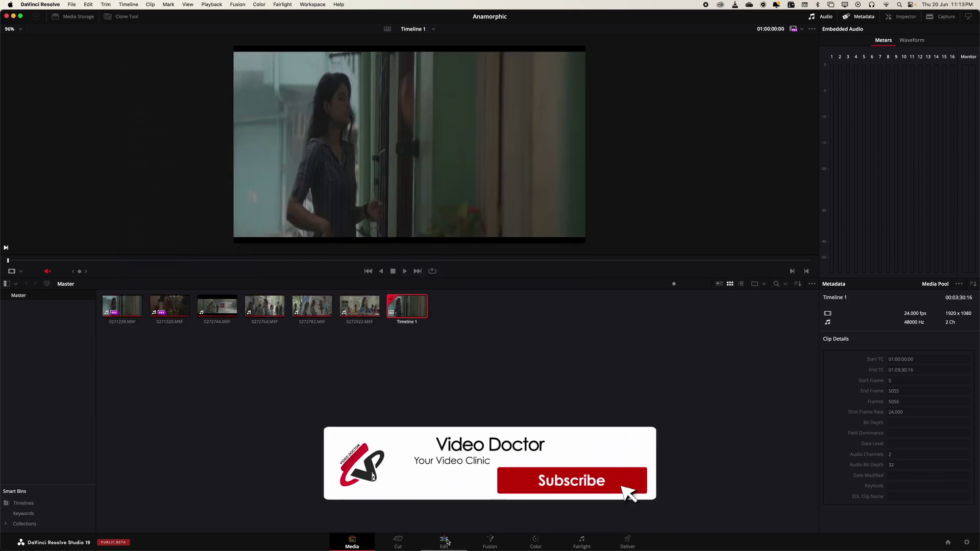
# Switch to the Edit page and bring up Project Settings
pyautogui.click(444, 543)
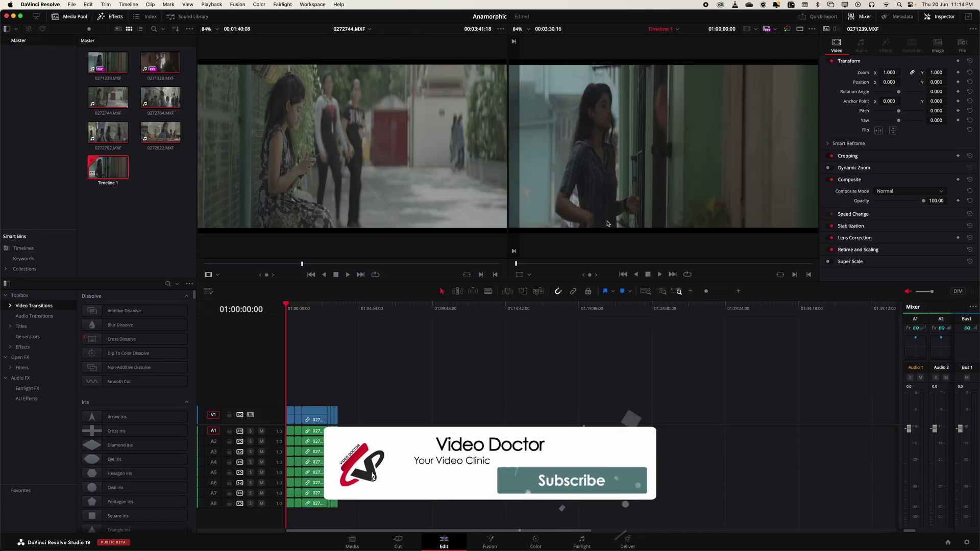
pyautogui.scroll(-3, 583, 94)
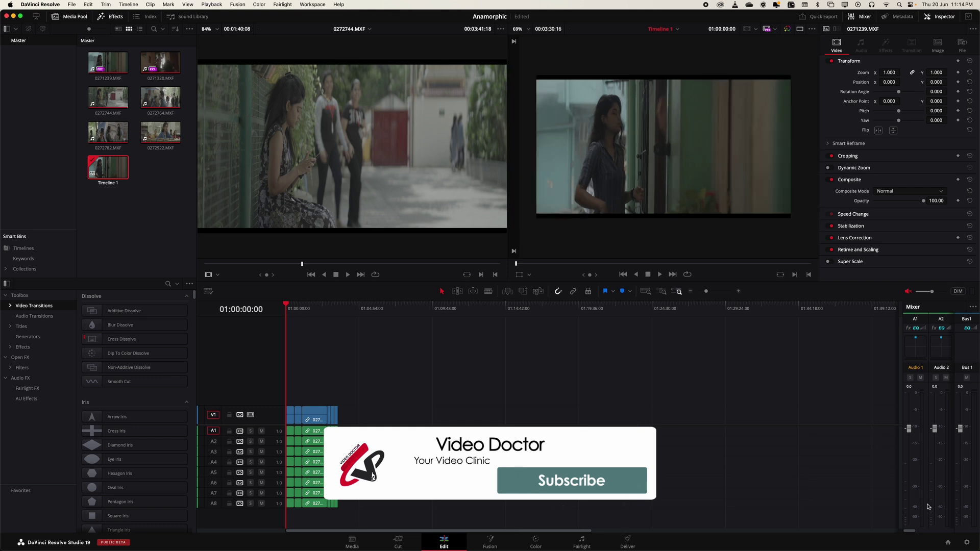
pyautogui.click(966, 542)
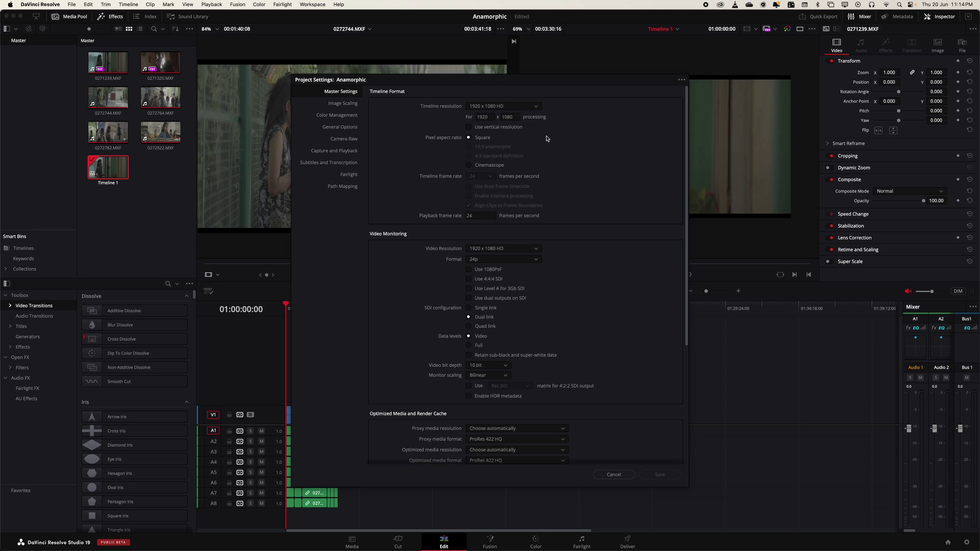
# Set and save 4096 x 1716 DCI Scope 2.39 resolution, then fit the timeline viewer
pyautogui.click(529, 108)
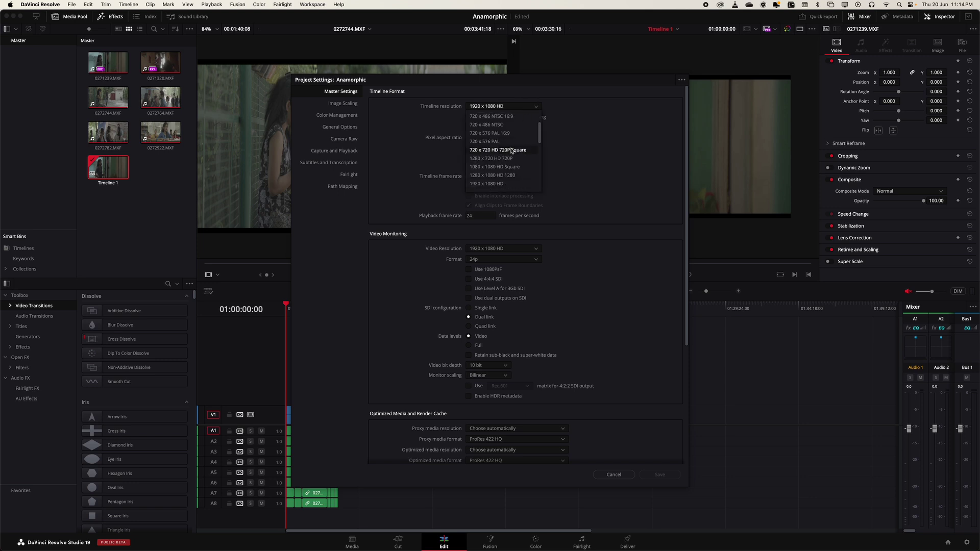
pyautogui.scroll(-3, 490, 145)
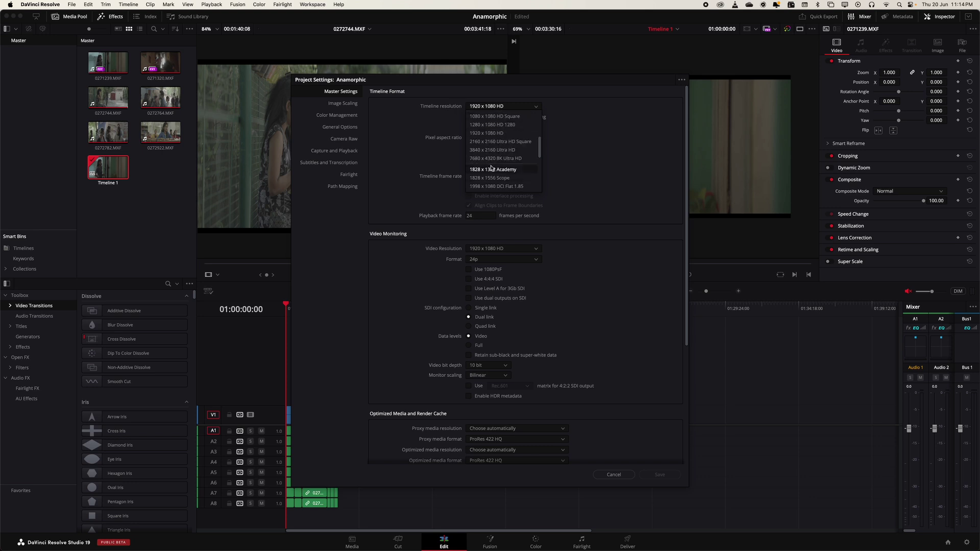
pyautogui.scroll(1, 497, 168)
pyautogui.scroll(-5, 502, 170)
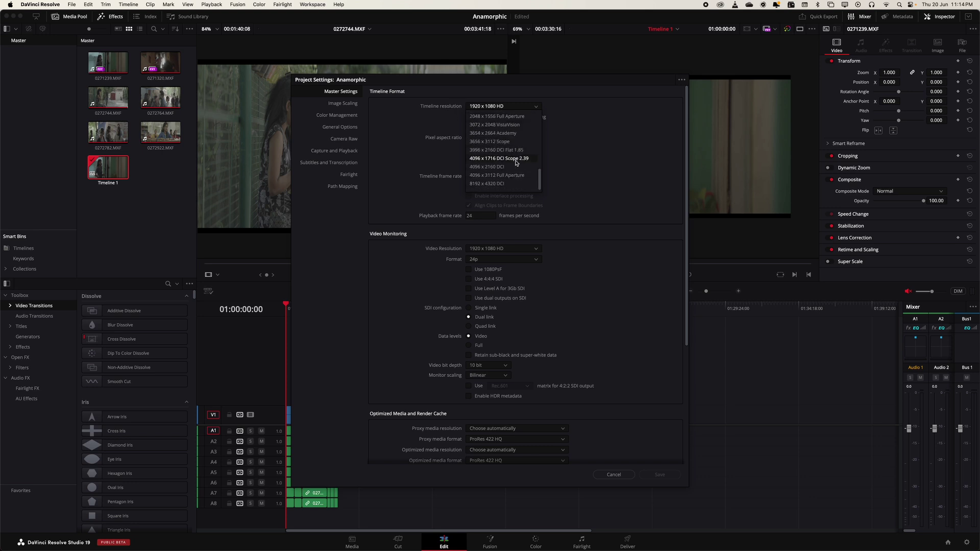
pyautogui.click(518, 158)
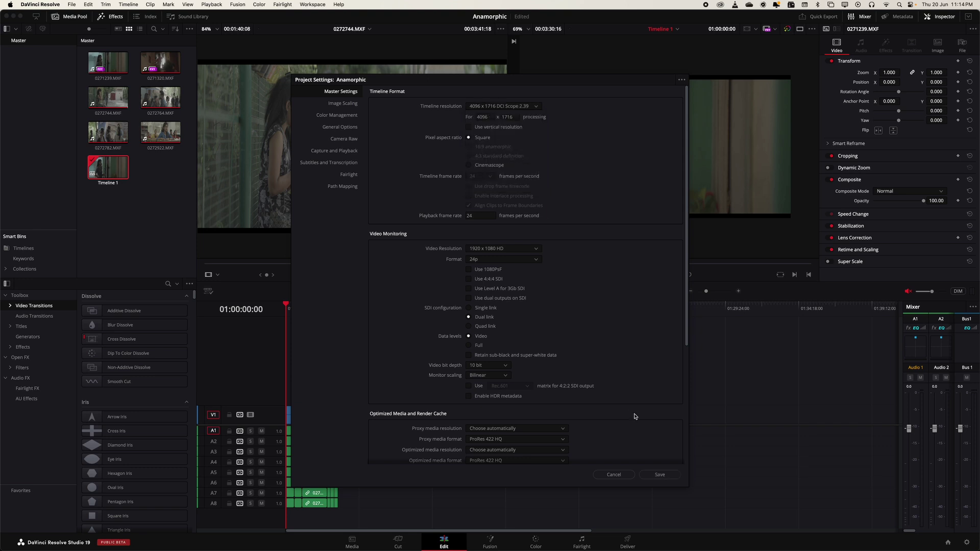
pyautogui.click(655, 477)
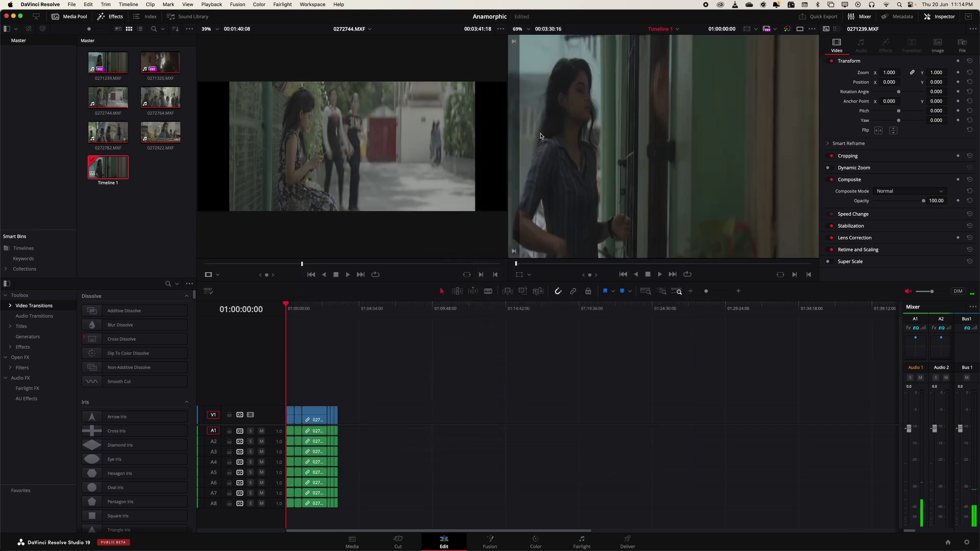
pyautogui.click(530, 29)
pyautogui.click(528, 41)
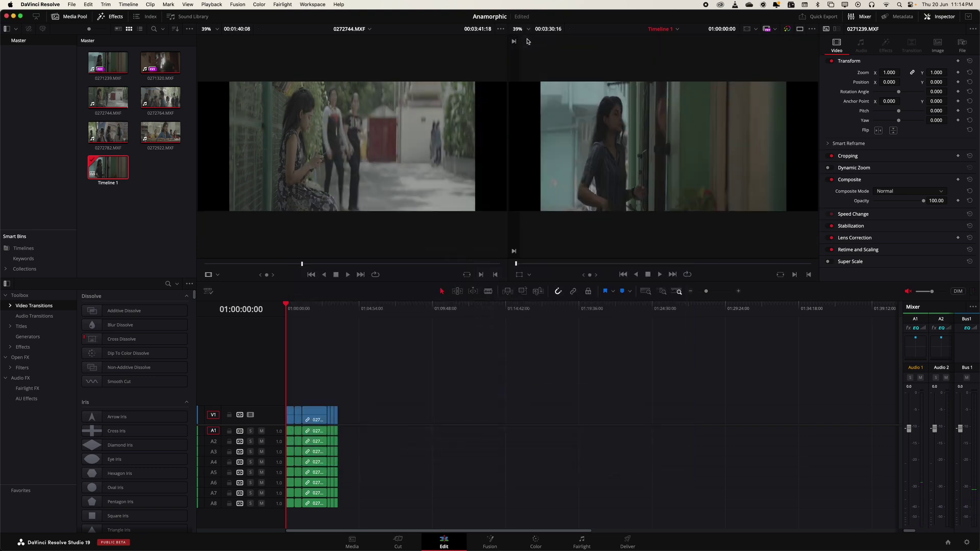
# Uncheck Use Project Settings for Timeline 1 and choose Scale full frame with crop
pyautogui.scroll(-1, 638, 159)
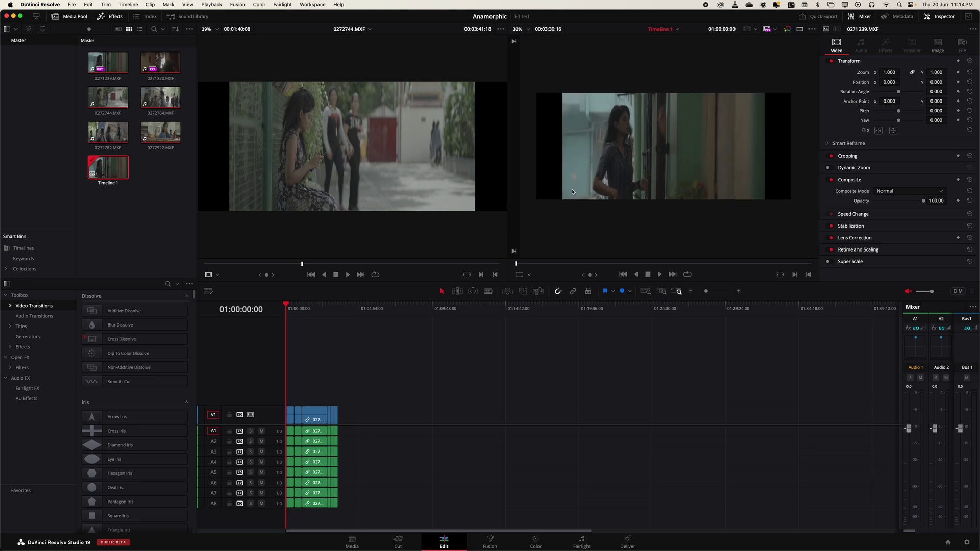
pyautogui.rightClick(115, 169)
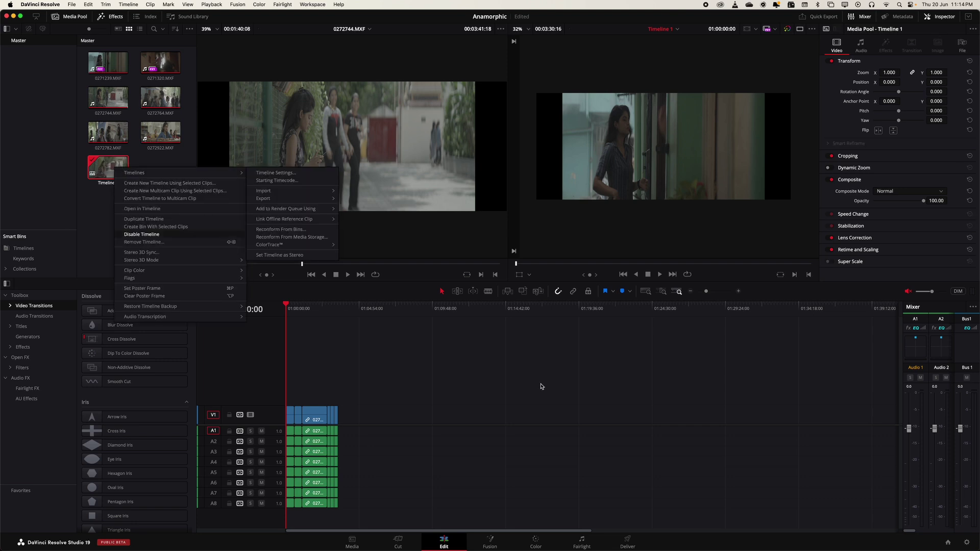
pyautogui.click(643, 429)
pyautogui.rightClick(123, 174)
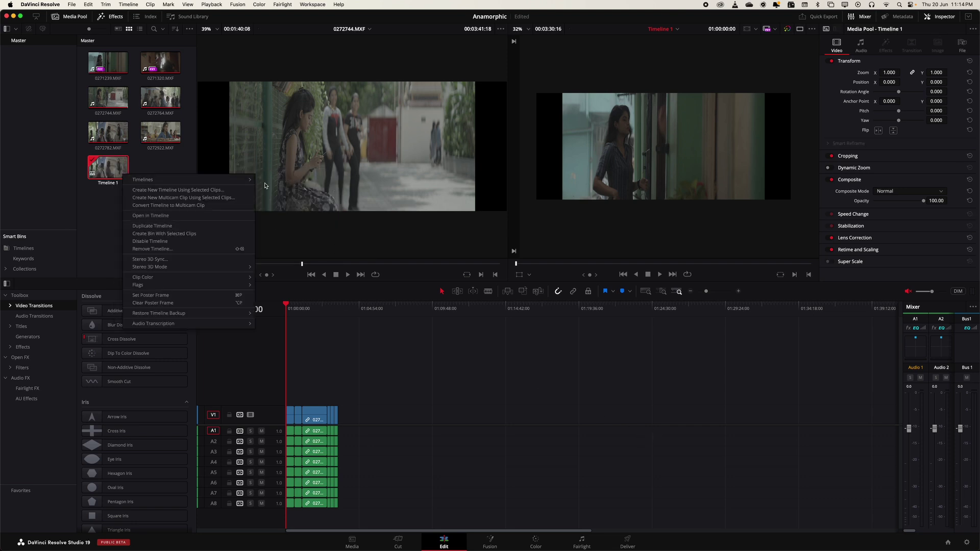
pyautogui.click(284, 180)
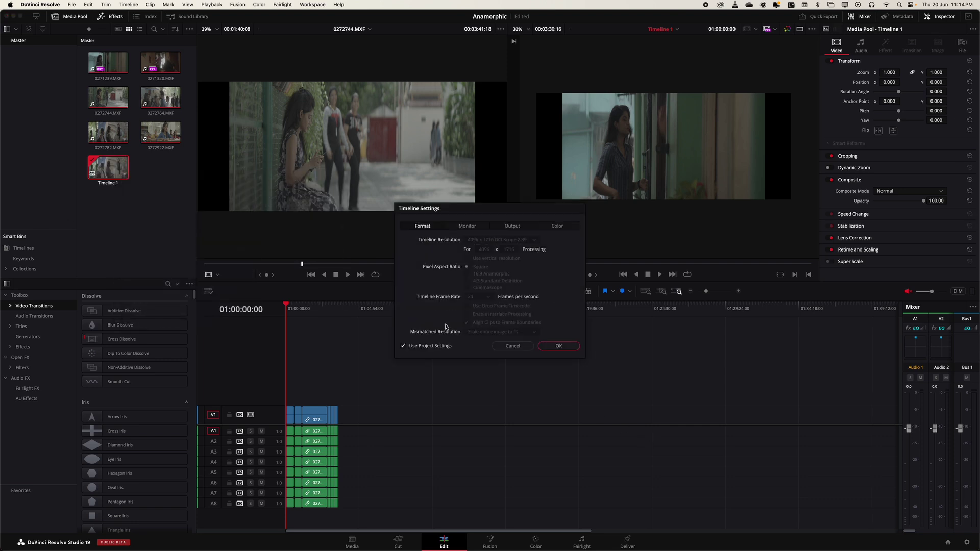
pyautogui.click(433, 345)
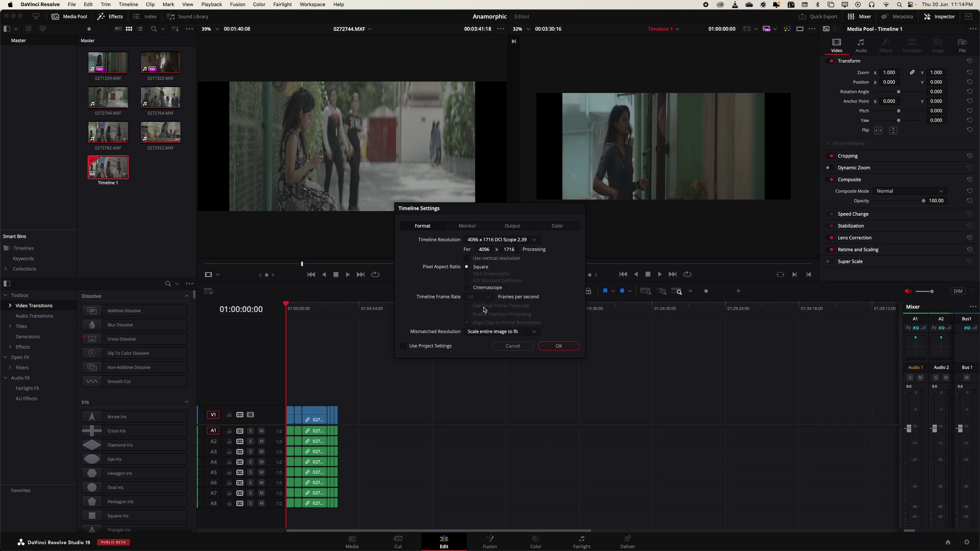
pyautogui.click(485, 332)
pyautogui.click(485, 350)
pyautogui.click(546, 349)
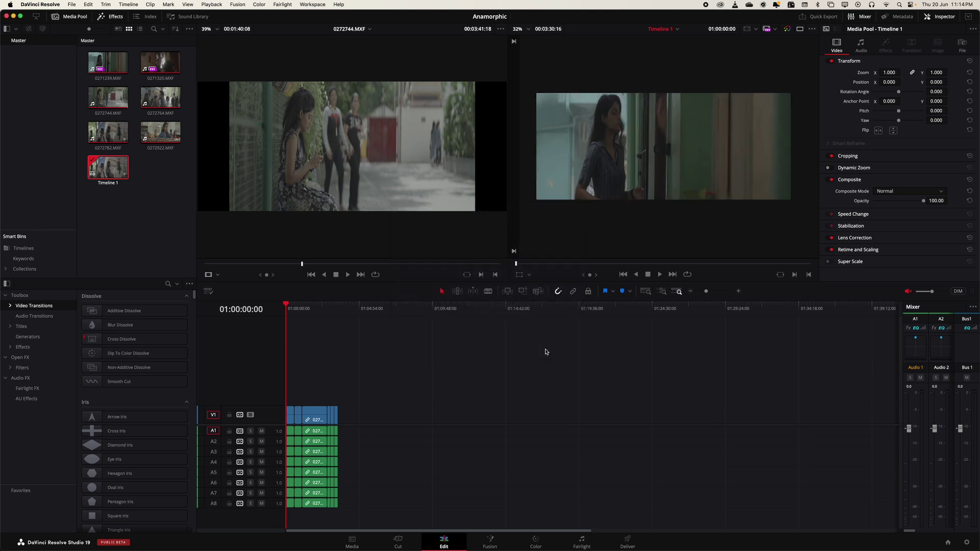
# Scrub the timeline and select the clip at 01:01:50:14, zooming tracks to fit
pyautogui.moveTo(293, 313); pyautogui.dragTo(313, 316)
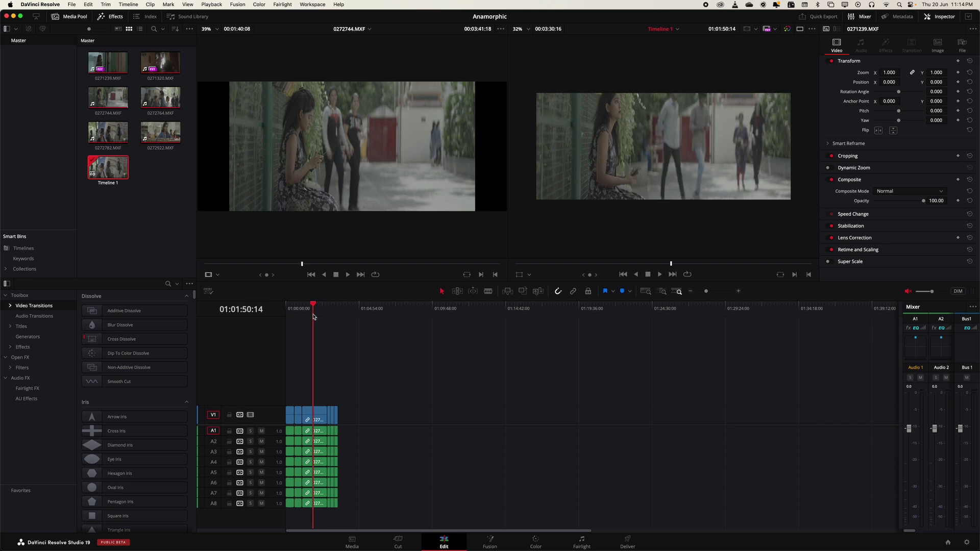
pyautogui.click(322, 413)
pyautogui.hotkey('shift', 'z')
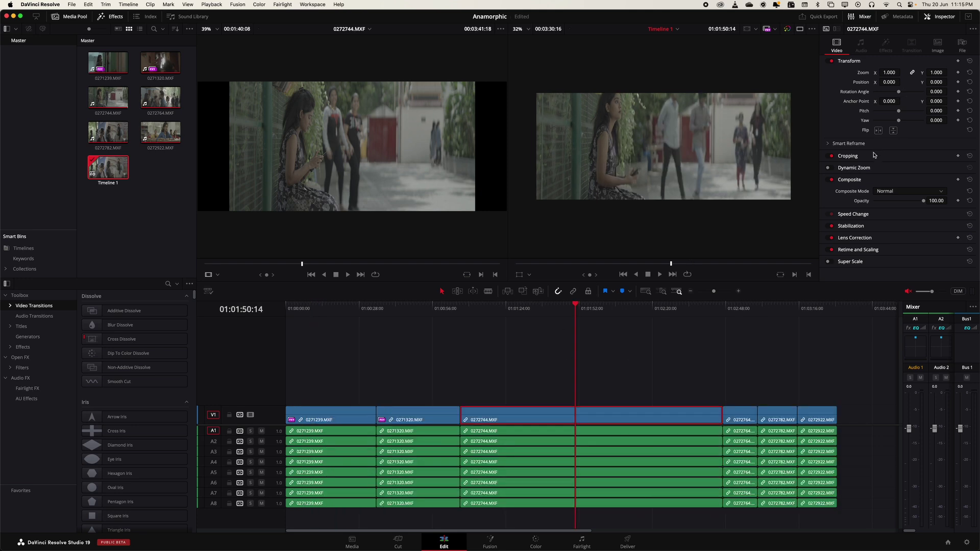
# Squash the clip's Zoom Y unlinked, reset its transform, then select all six Media Pool clips
pyautogui.click(912, 73)
pyautogui.moveTo(936, 72)
pyautogui.mouseDown()
pyautogui.moveTo(928, 72)
pyautogui.moveTo(938, 72)
pyautogui.mouseUp()
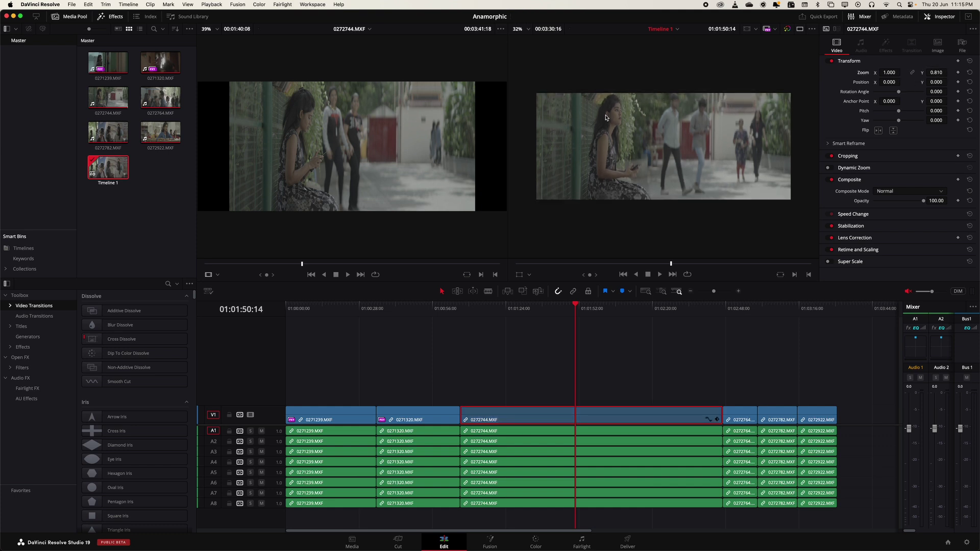
pyautogui.scroll(3, 606, 117)
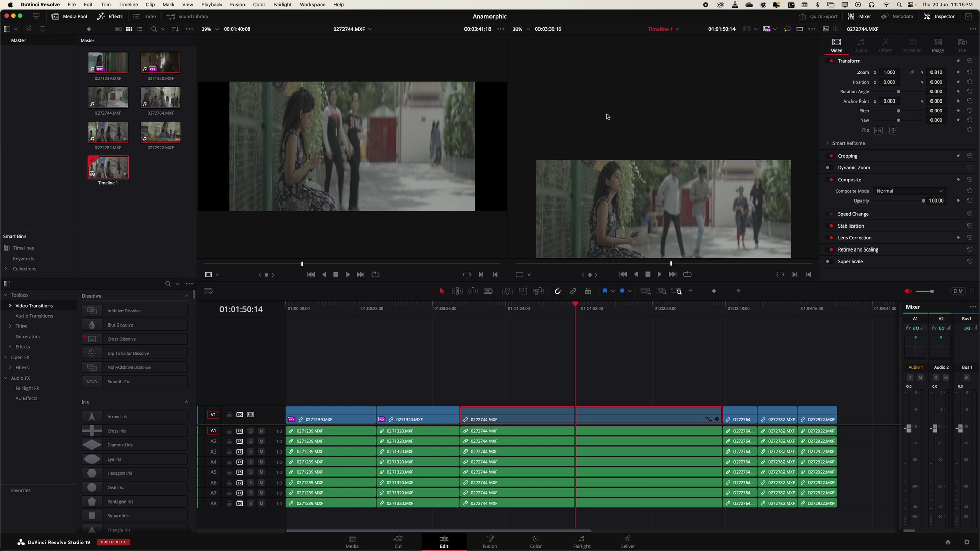
pyautogui.click(969, 60)
pyautogui.moveTo(81, 50); pyautogui.dragTo(162, 134)
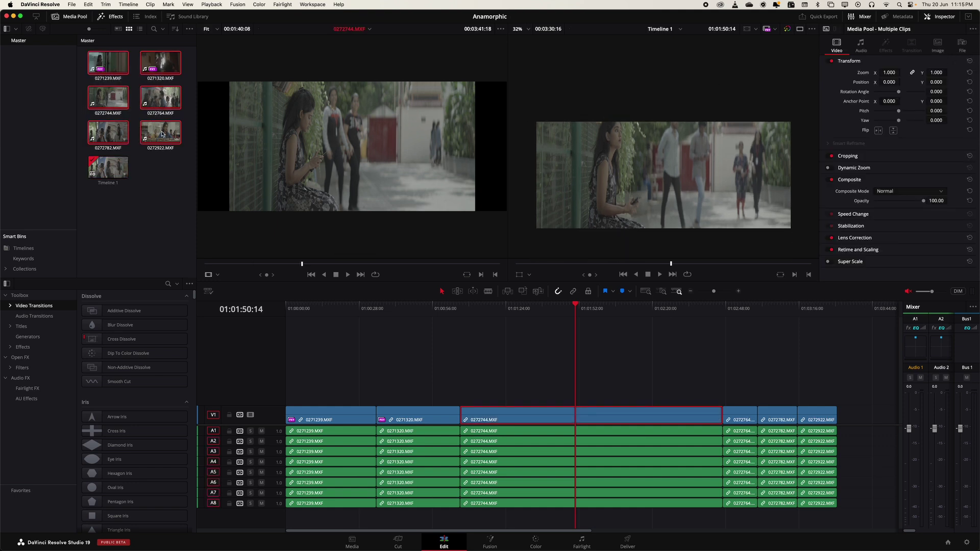
# In Clip Attributes, change Pixel Aspect Ratio from 1.5 to a custom ratio for the six clips
pyautogui.rightClick(163, 134)
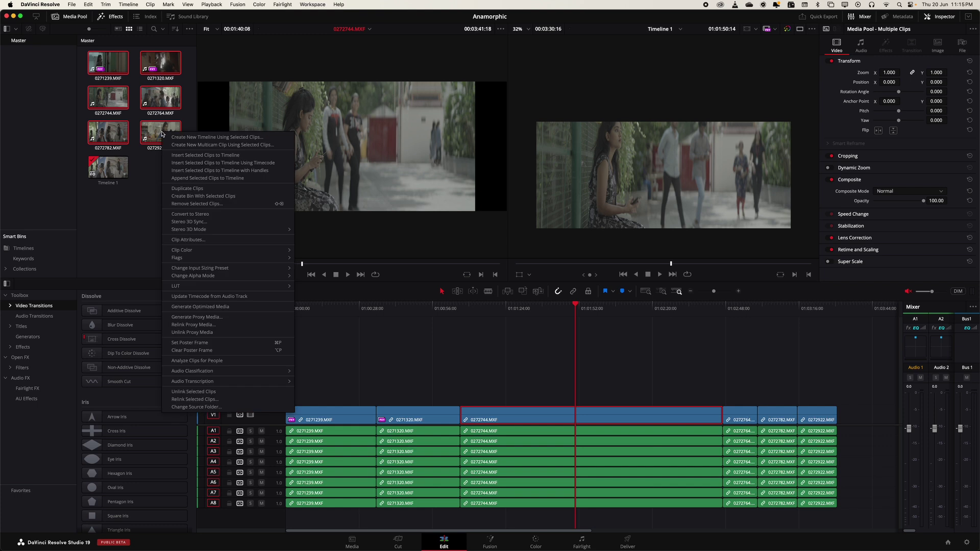
pyautogui.click(204, 239)
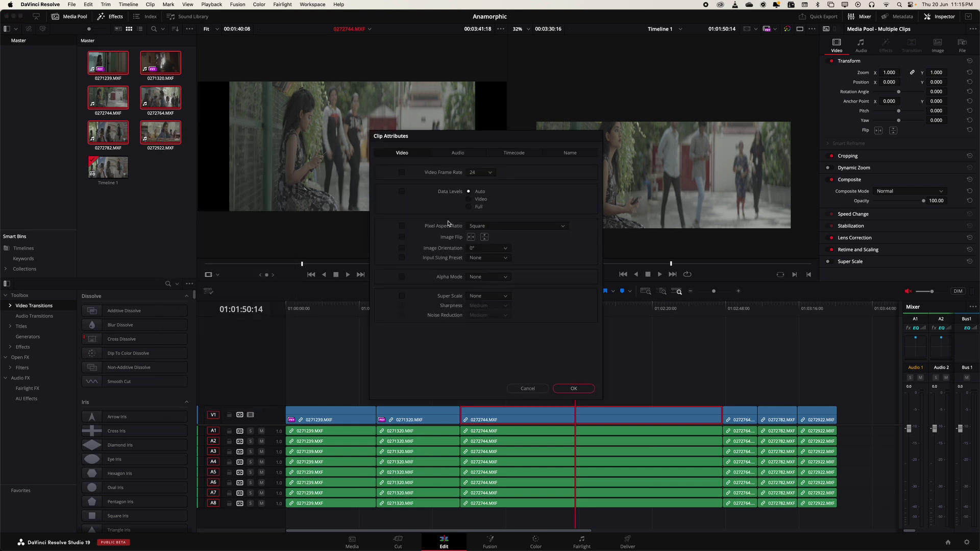
pyautogui.click(474, 228)
pyautogui.click(492, 272)
pyautogui.click(506, 227)
pyautogui.click(505, 236)
pyautogui.click(482, 235)
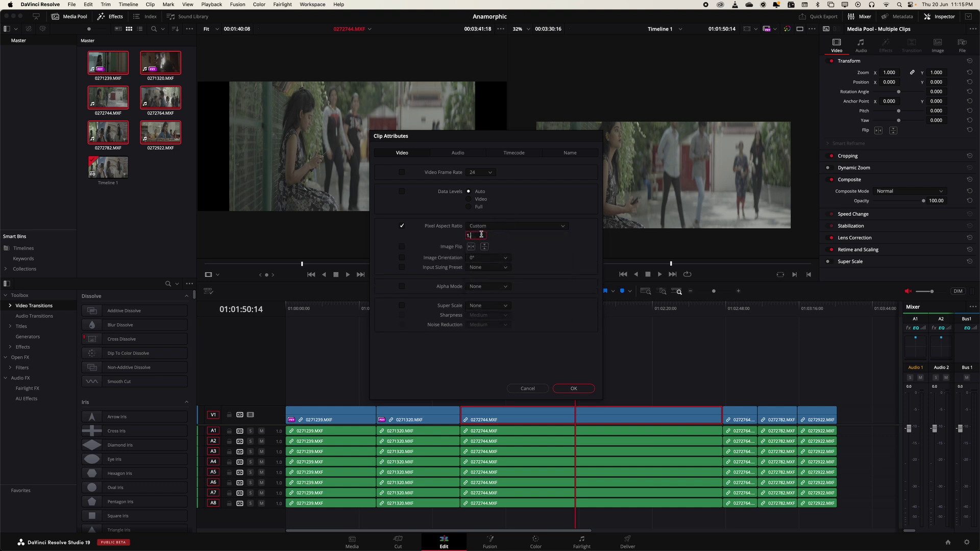
pyautogui.click(574, 388)
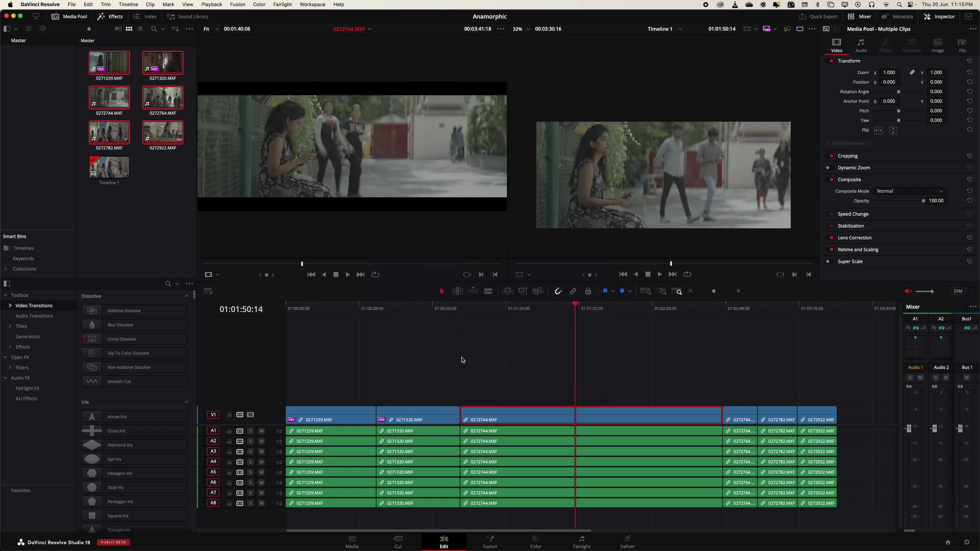
# Scrub to clip 0271320 in the timeline and play it back
pyautogui.moveTo(396, 313); pyautogui.dragTo(420, 313)
pyautogui.click(429, 409)
pyautogui.press('space')
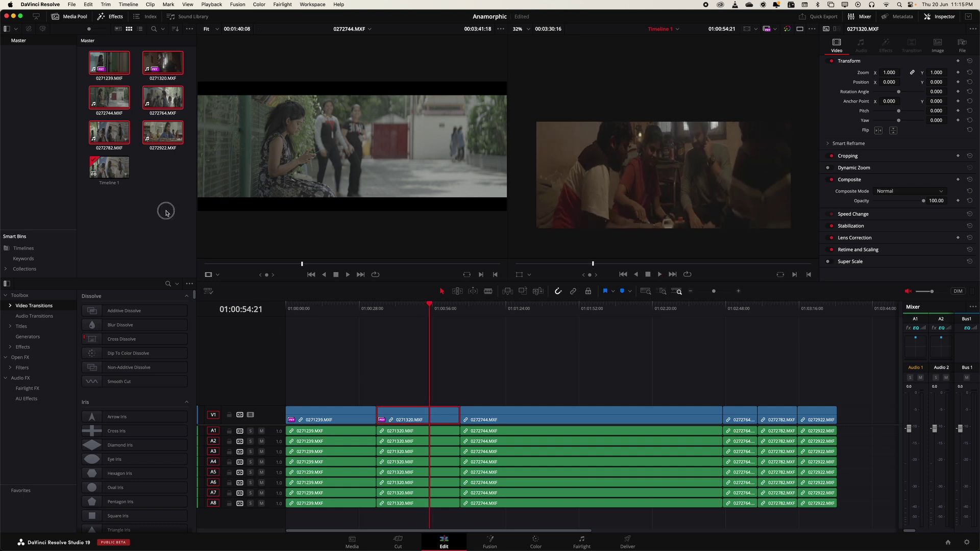
# Preview 0271320, 0272922 and 0271239 in the source viewer
pyautogui.click(165, 65)
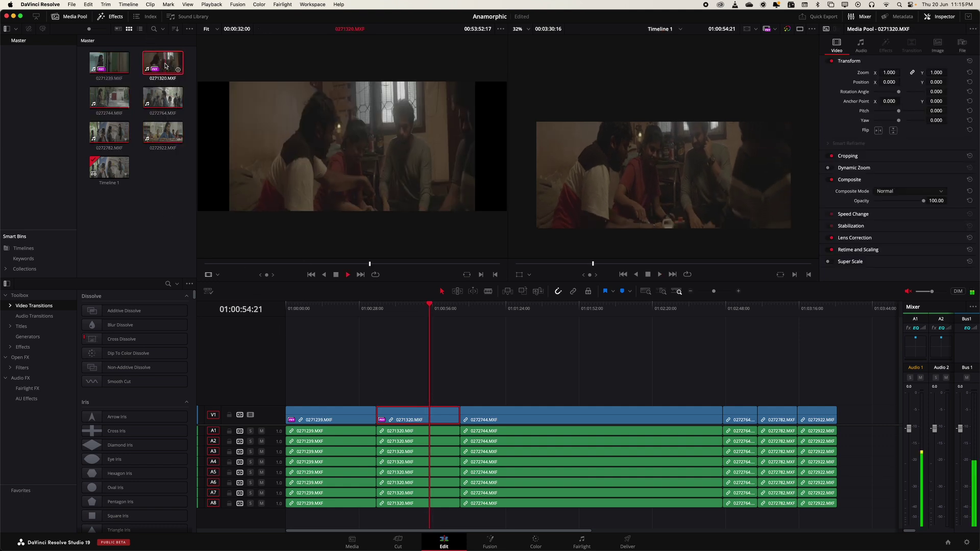
pyautogui.click(163, 132)
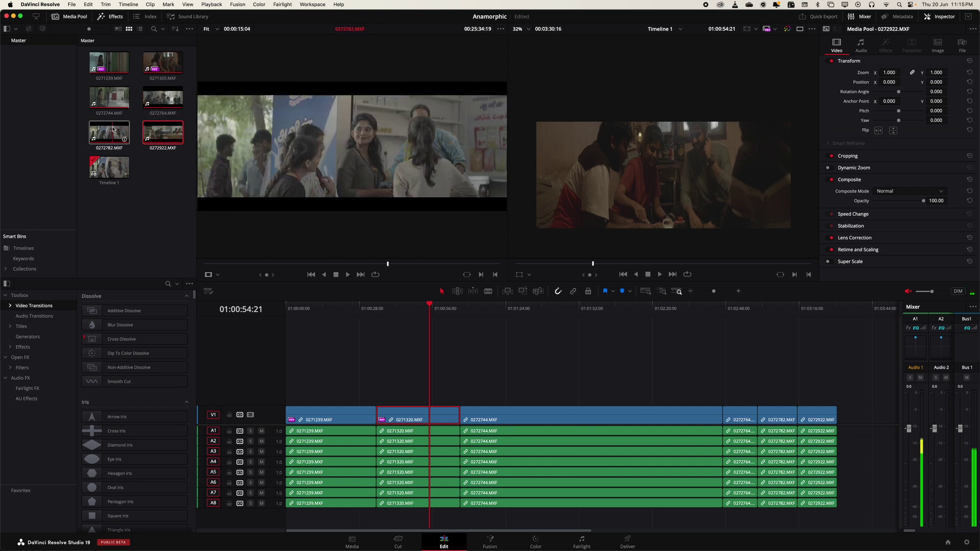
pyautogui.click(106, 68)
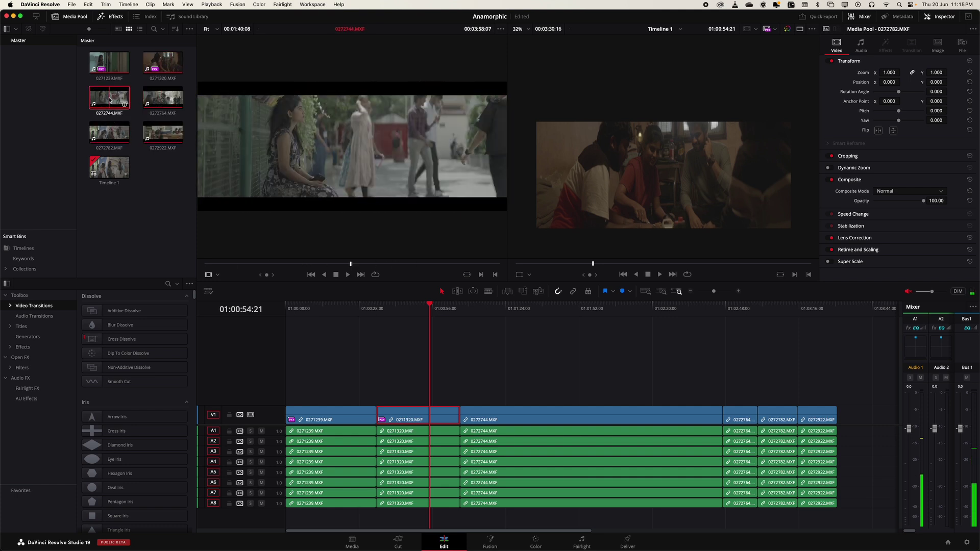
pyautogui.click(158, 66)
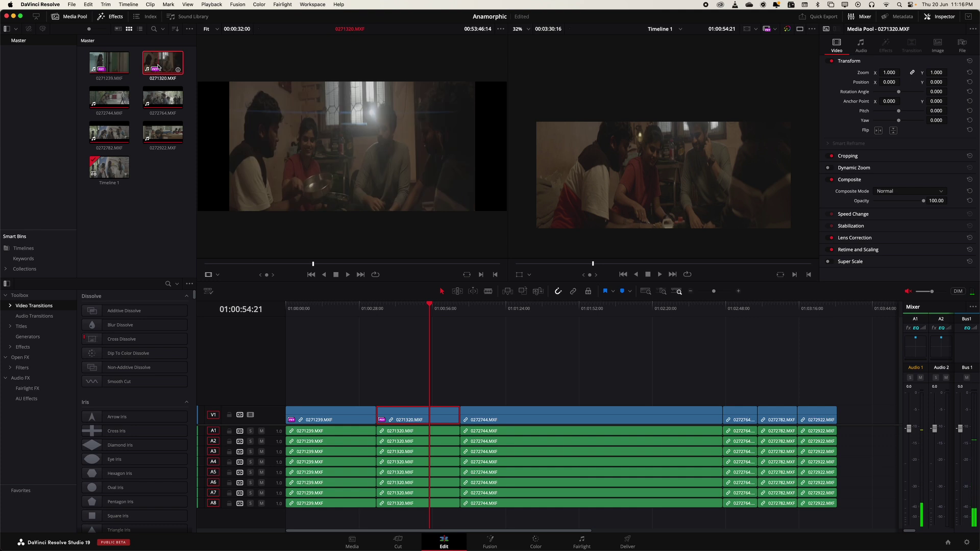
# Scrub the timeline from 01:01:21:17, then load 0271239 in the source viewer
pyautogui.click(499, 308)
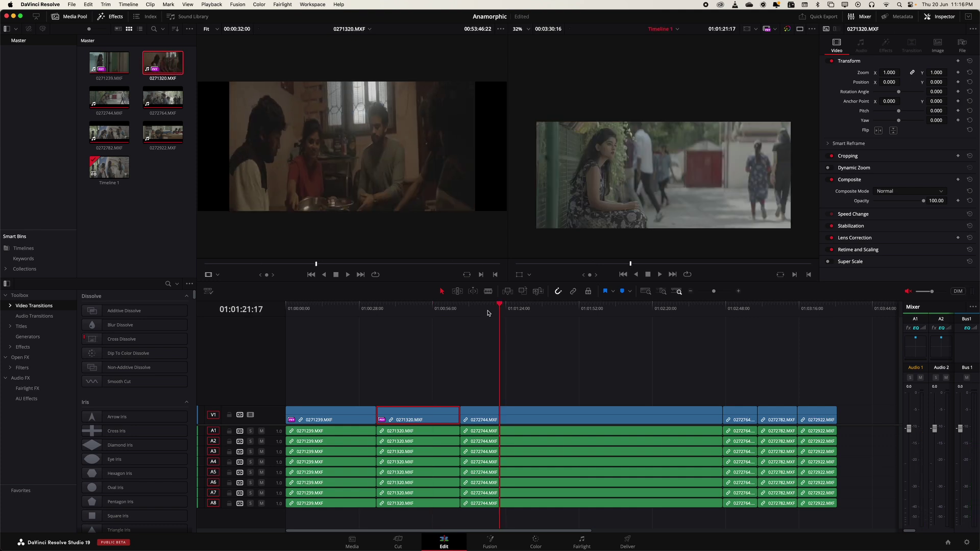
pyautogui.moveTo(486, 312); pyautogui.dragTo(413, 338)
pyautogui.click(116, 69)
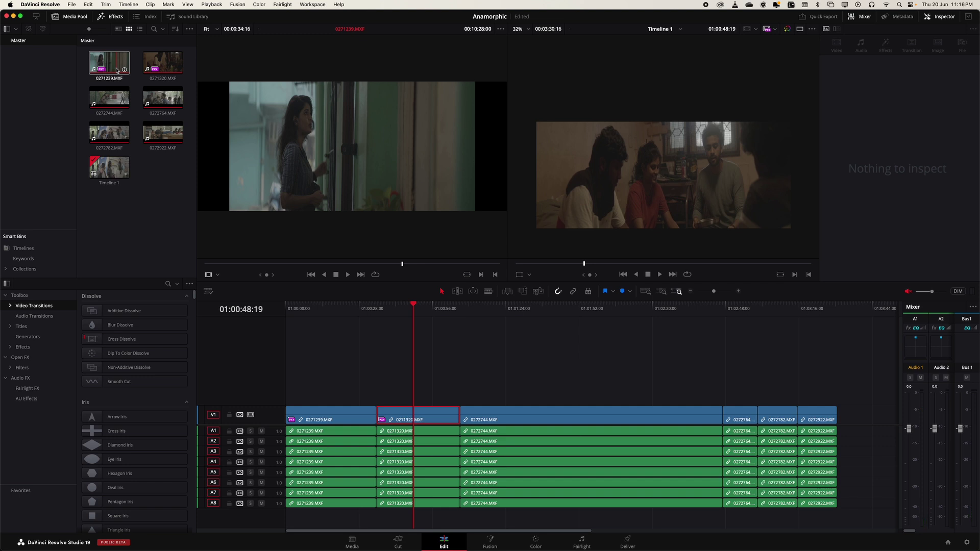
# Disable All Proxies under Playback > Proxy Handling, then scrub back to 01:00:48:12
pyautogui.click(163, 63)
pyautogui.click(212, 4)
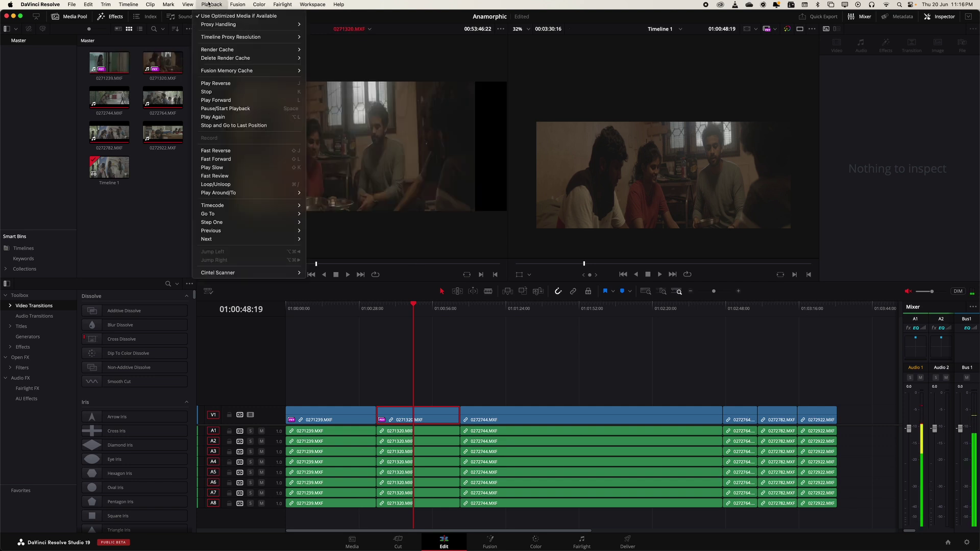
pyautogui.moveTo(218, 24)
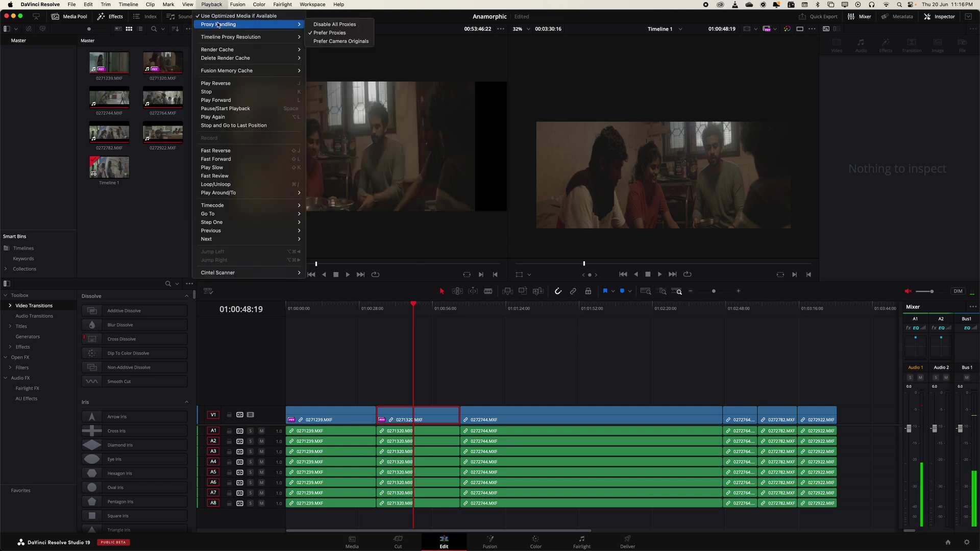
pyautogui.click(328, 25)
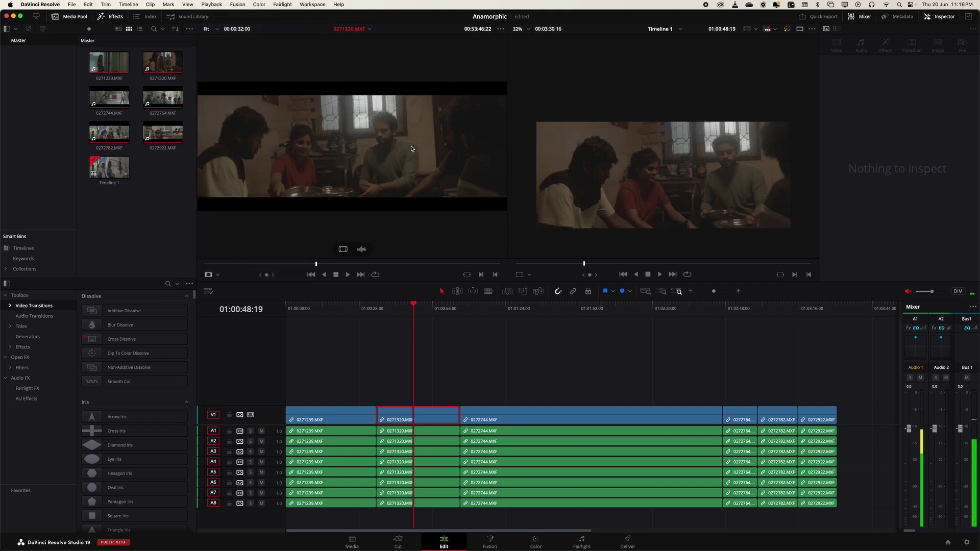
pyautogui.moveTo(337, 315); pyautogui.dragTo(413, 327)
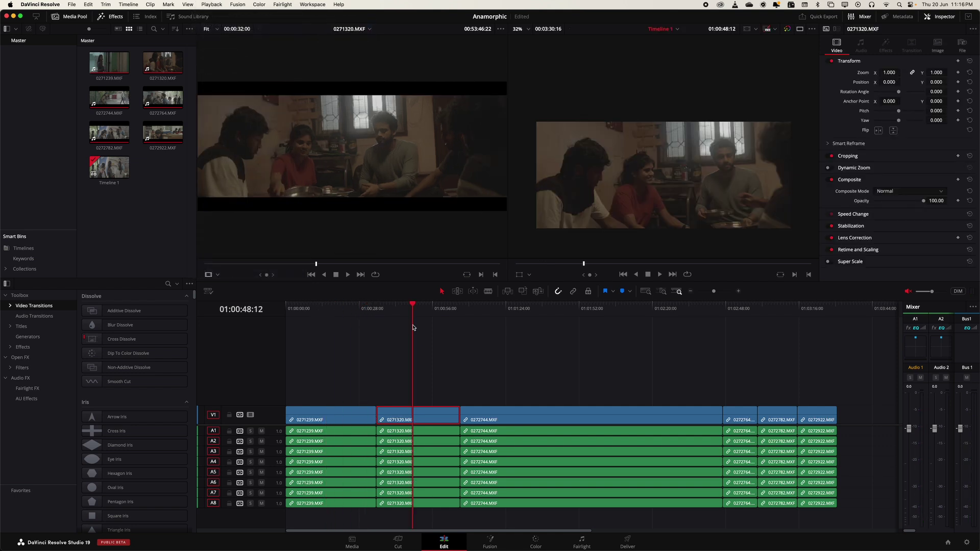